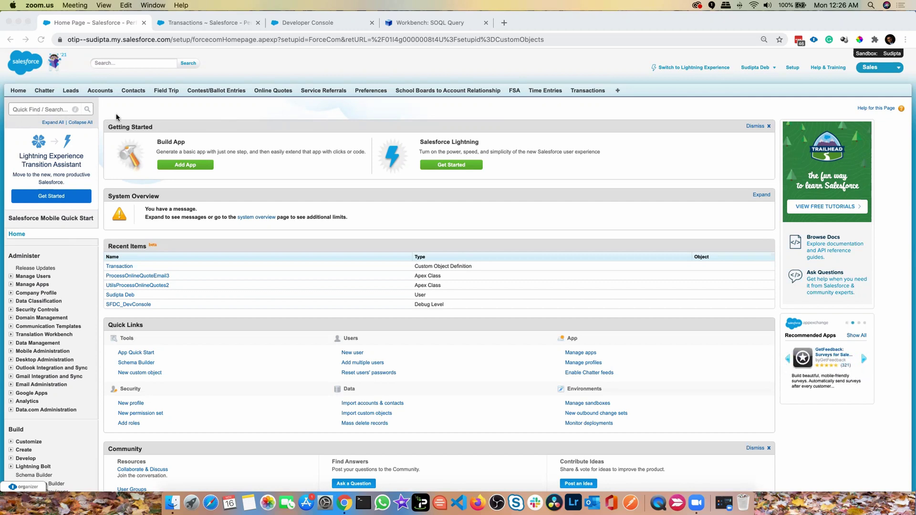
Step: Find the User Interface settings page in Setup by searching for "user in" and open it
{"action": "left_click", "coordinate": [795, 67]}
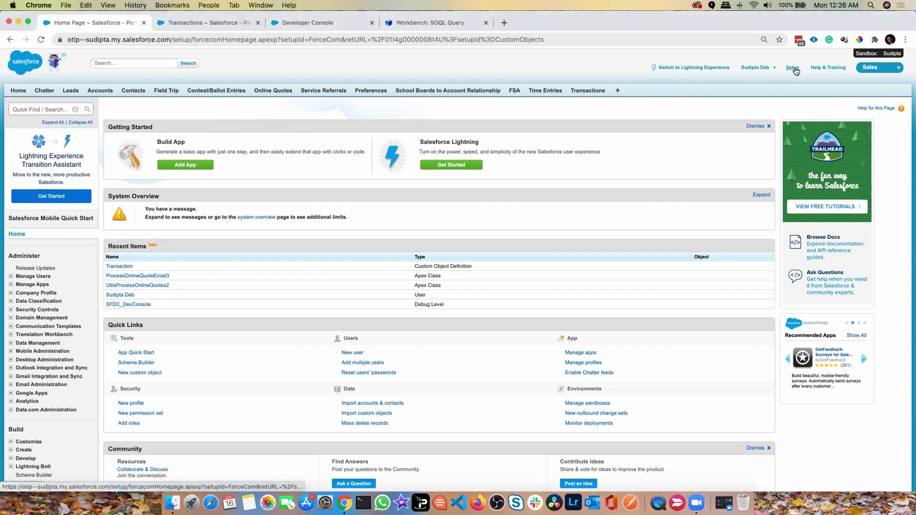
{"action": "left_click", "coordinate": [49, 109]}
{"action": "type", "text": "user in"}
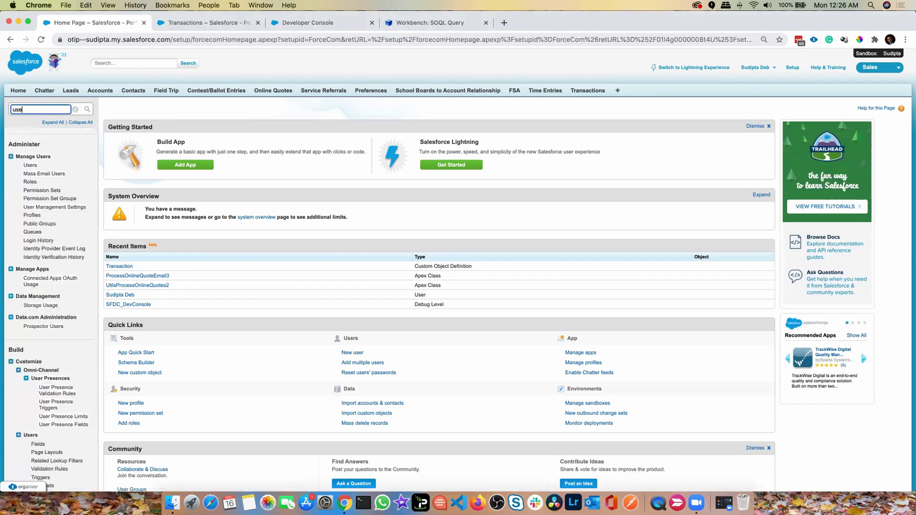
{"action": "left_click", "coordinate": [41, 165]}
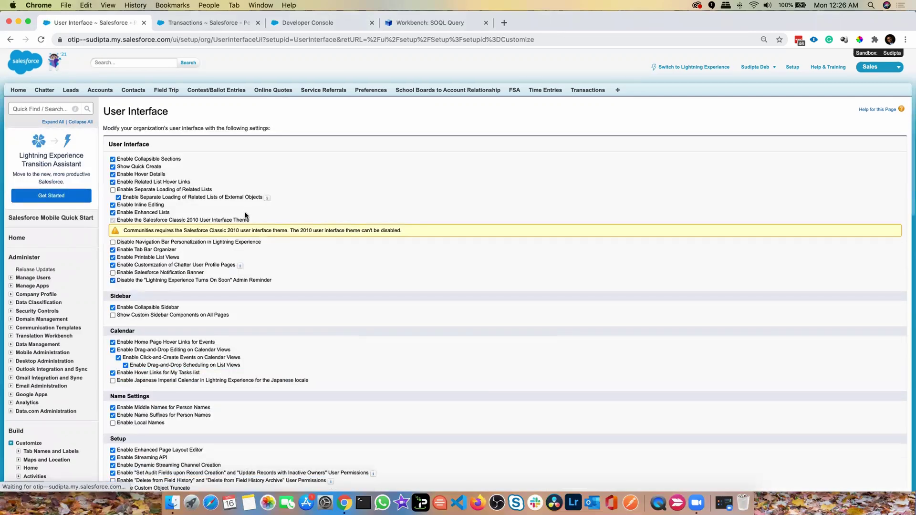
Step: Save the user interface settings with Enable Custom Object Truncate selected
{"action": "scroll", "coordinate": [241, 207], "scroll_direction": "down", "scroll_amount": 10}
{"action": "scroll", "coordinate": [250, 233], "scroll_direction": "up", "scroll_amount": 1}
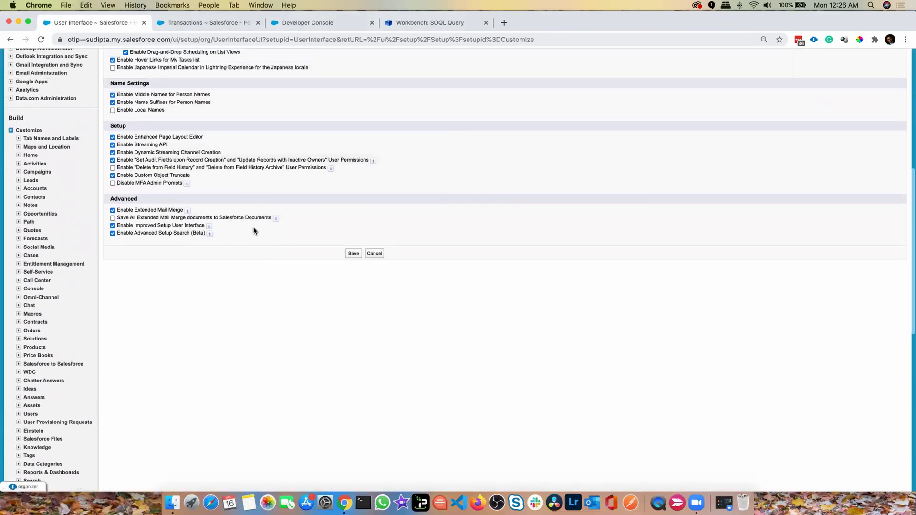
{"action": "left_click_drag", "start_coordinate": [141, 178], "coordinate": [194, 179]}
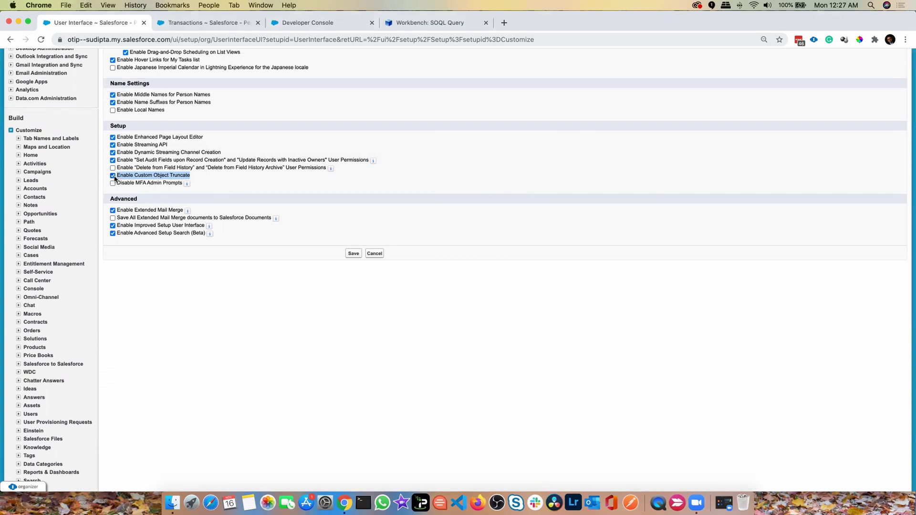
{"action": "left_click", "coordinate": [354, 253]}
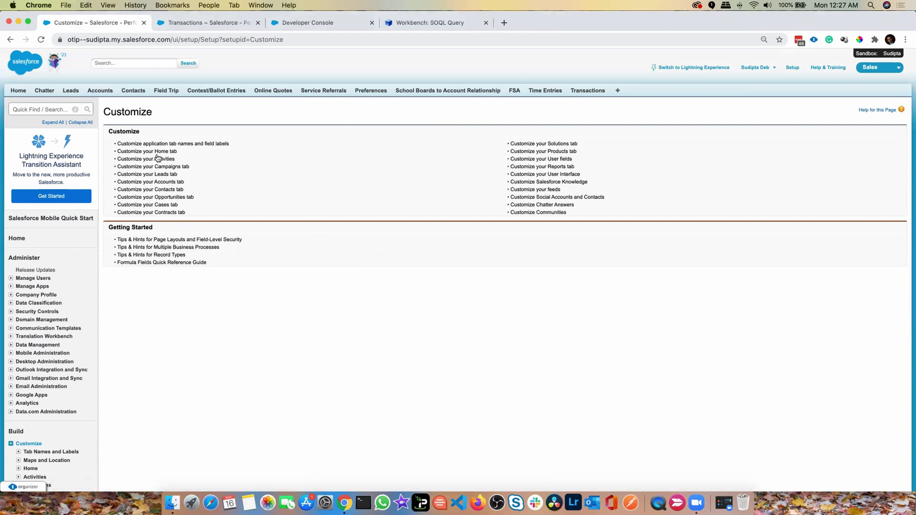
Step: Search Setup for "object" and open the Transaction custom object's definition from the custom objects list
{"action": "left_click", "coordinate": [48, 110]}
{"action": "type", "text": "objec"}
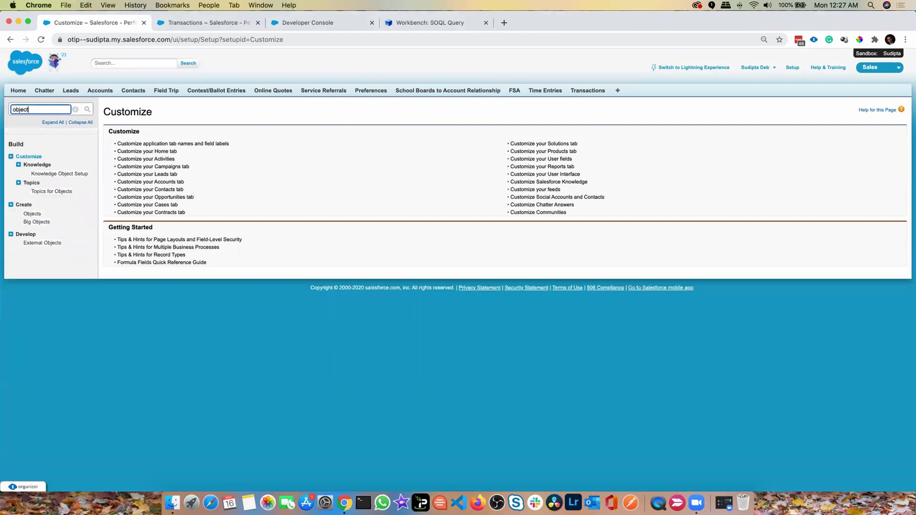
{"action": "type", "text": "t"}
{"action": "left_click", "coordinate": [32, 214]}
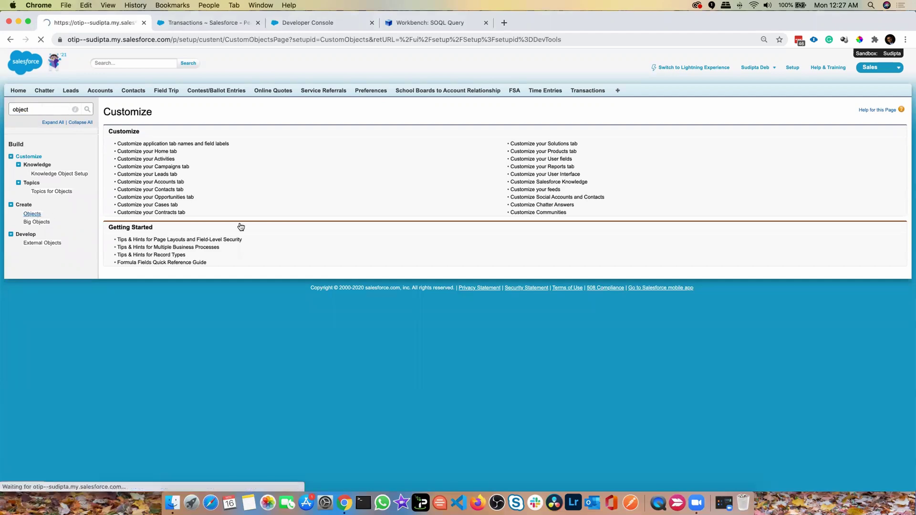
{"action": "scroll", "coordinate": [324, 231], "scroll_direction": "down", "scroll_amount": 10}
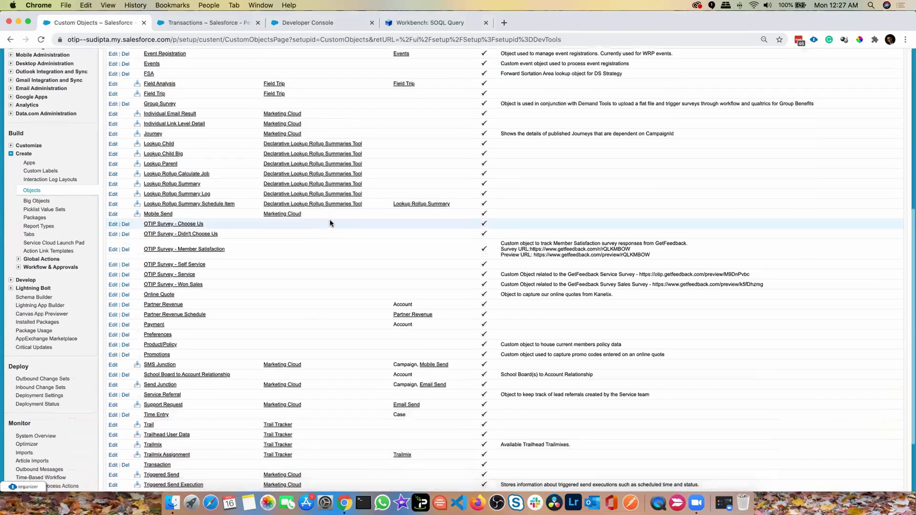
{"action": "scroll", "coordinate": [324, 229], "scroll_direction": "down", "scroll_amount": 1}
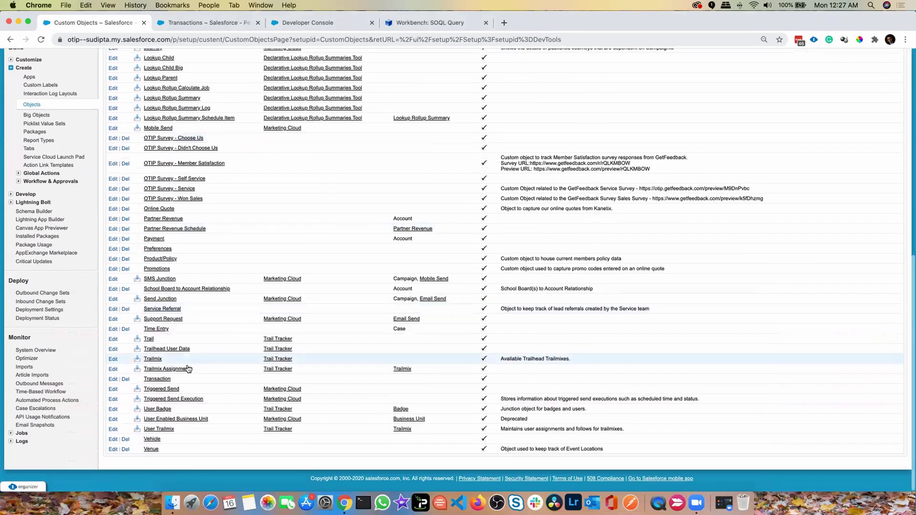
{"action": "left_click", "coordinate": [159, 381]}
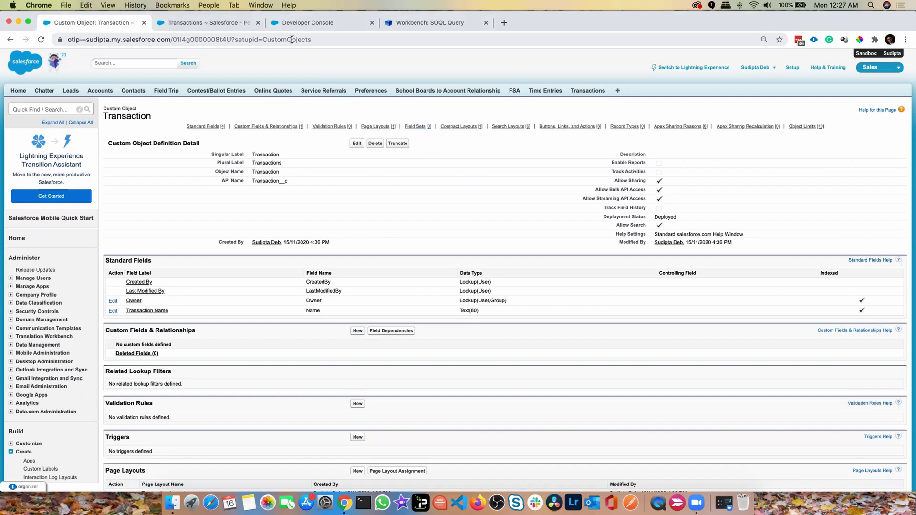
Step: Open the Execute Anonymous window in Developer Console and review the Apex loop limit and object used to insert Transaction__c records
{"action": "left_click", "coordinate": [298, 26]}
{"action": "left_click", "coordinate": [48, 55]}
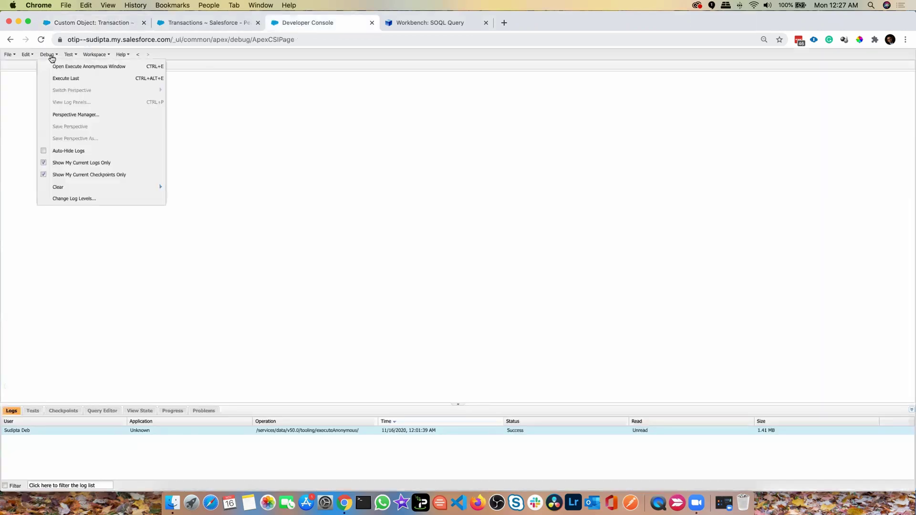
{"action": "left_click", "coordinate": [56, 71]}
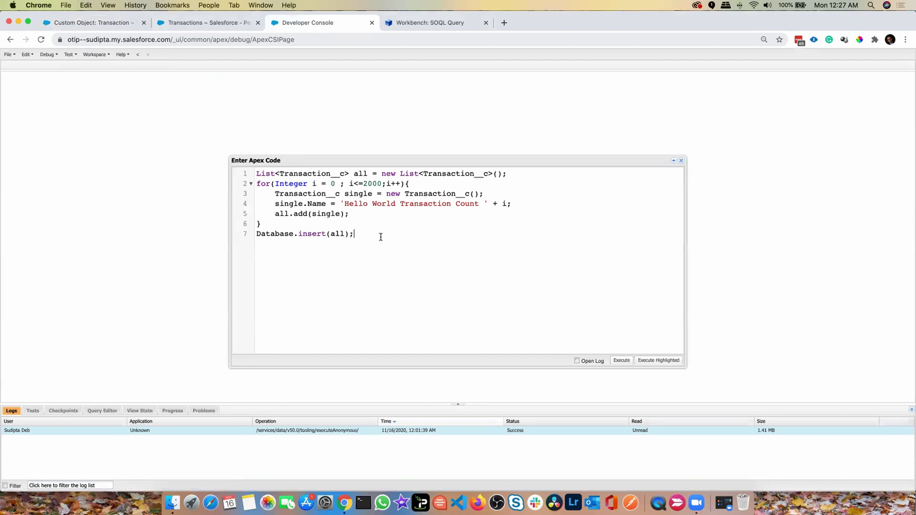
{"action": "left_click", "coordinate": [397, 236]}
{"action": "double_click", "coordinate": [374, 185]}
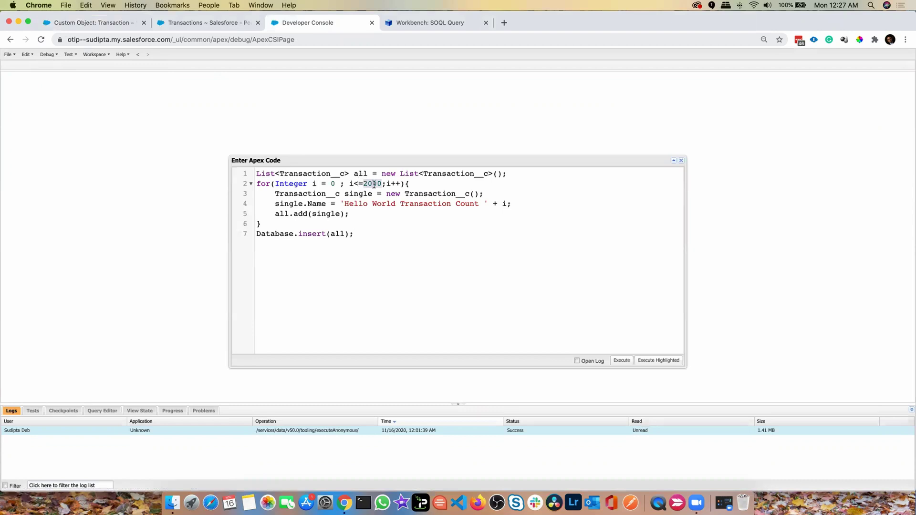
{"action": "double_click", "coordinate": [315, 175]}
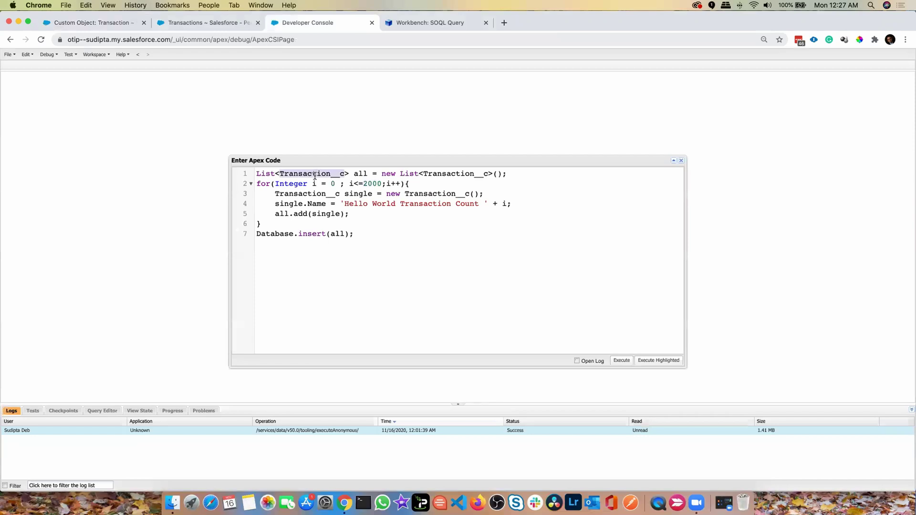
Step: Switch to Workbench and rerun the SOQL query SELECT count() FROM Transaction__c
{"action": "left_click", "coordinate": [437, 22]}
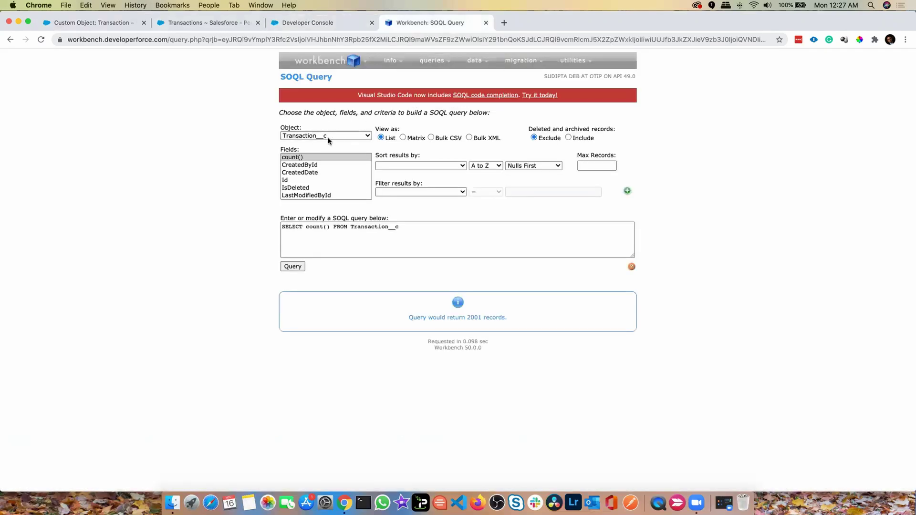
{"action": "left_click_drag", "start_coordinate": [413, 227], "coordinate": [279, 228]}
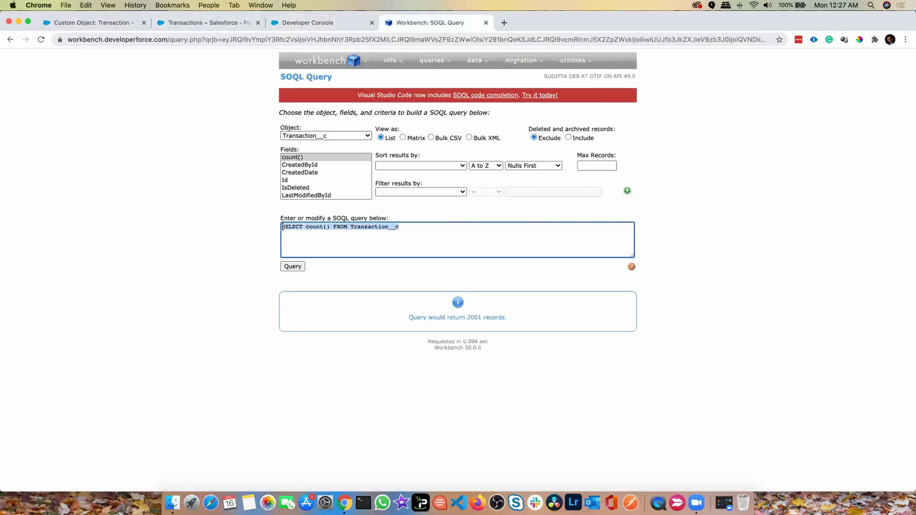
{"action": "left_click", "coordinate": [293, 265]}
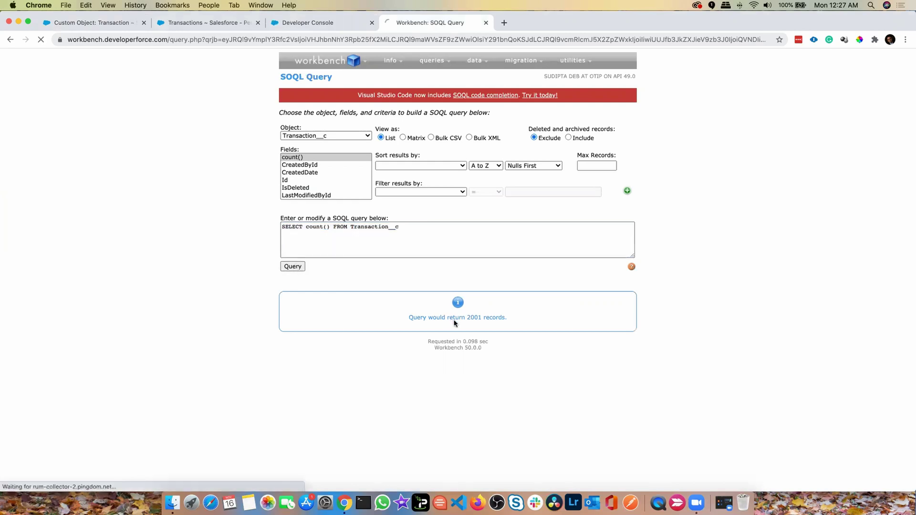
Step: Build and run a fresh SOQL query for count() on Transaction__c, and view the Transactions list in Salesforce
{"action": "left_click", "coordinate": [389, 84]}
{"action": "left_click", "coordinate": [390, 91]}
{"action": "left_click", "coordinate": [329, 113]}
{"action": "left_click", "coordinate": [616, 162]}
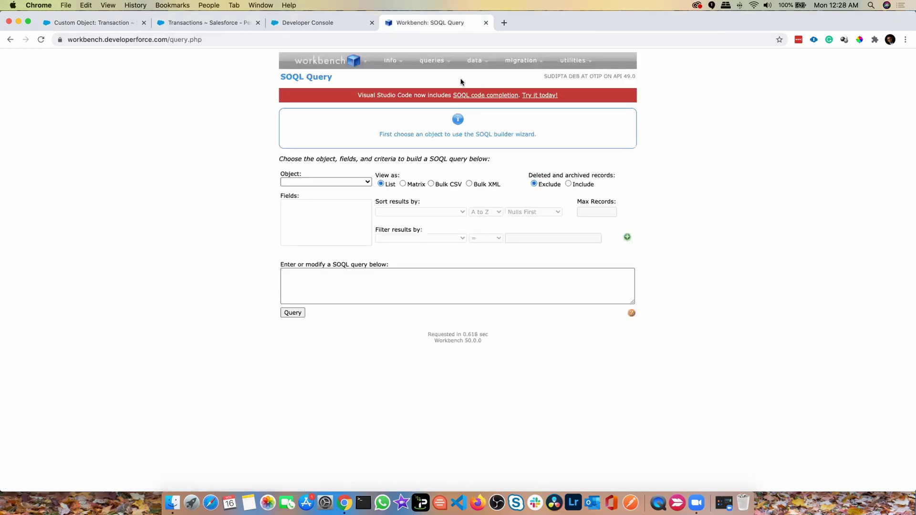
{"action": "left_click", "coordinate": [337, 182]}
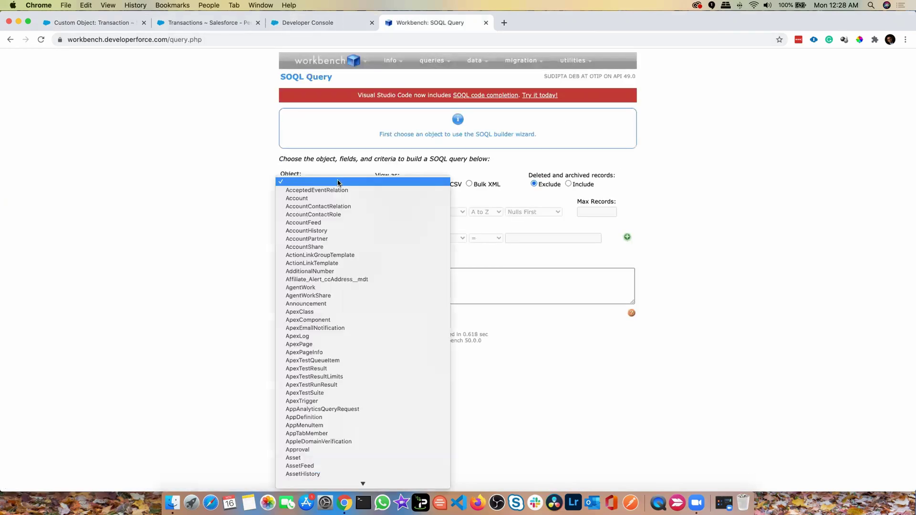
{"action": "scroll", "coordinate": [337, 183], "scroll_direction": "down", "scroll_amount": 20}
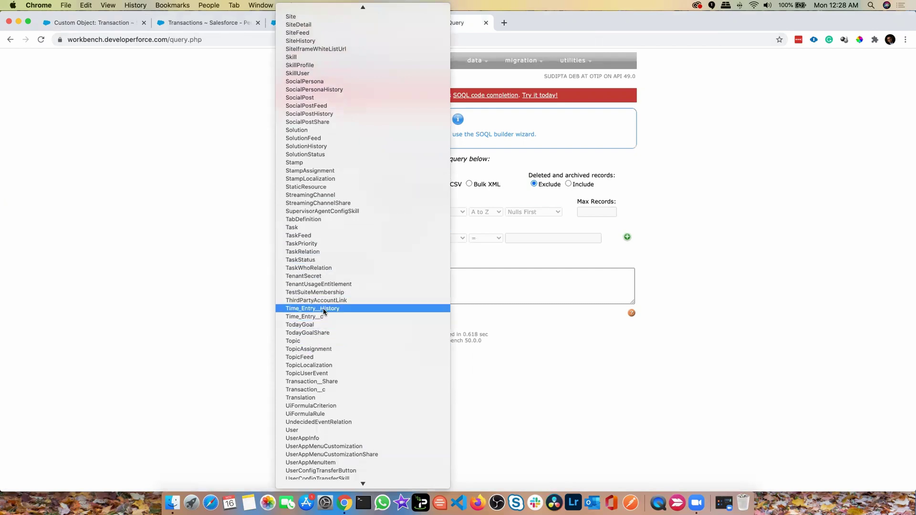
{"action": "left_click", "coordinate": [324, 390]}
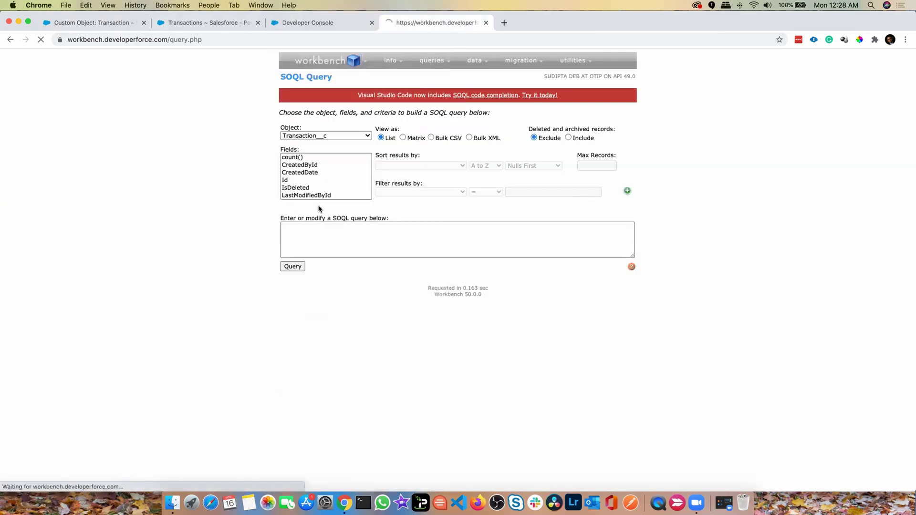
{"action": "left_click", "coordinate": [297, 157]}
{"action": "left_click", "coordinate": [296, 267]}
{"action": "left_click", "coordinate": [293, 267]}
{"action": "double_click", "coordinate": [473, 317]}
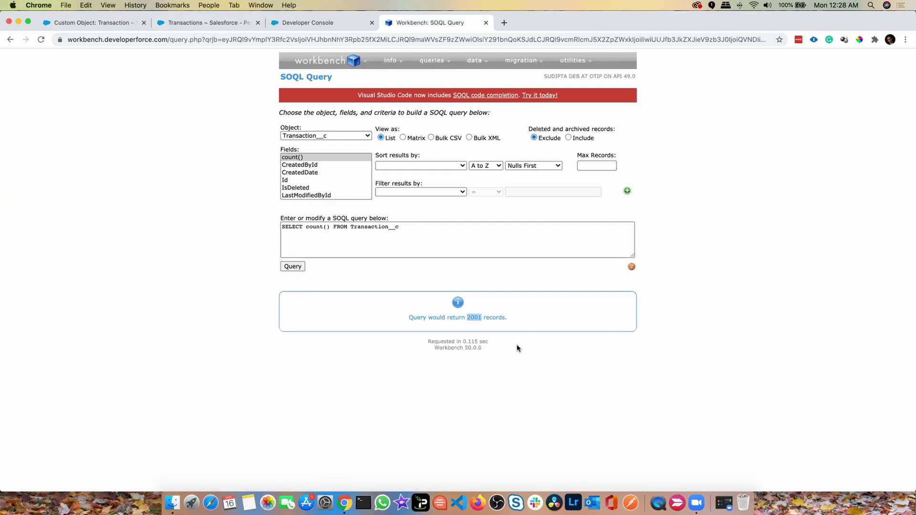
{"action": "left_click", "coordinate": [227, 25]}
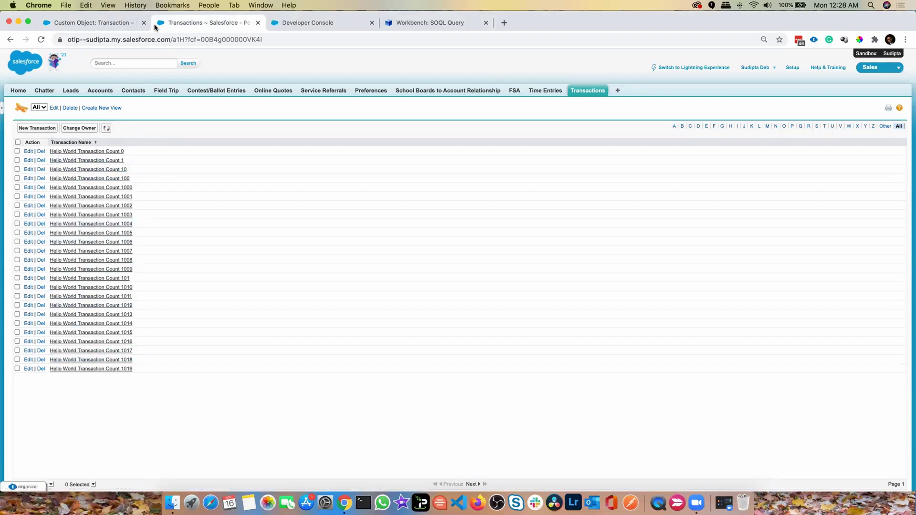
Step: Truncate the Transaction custom object, giving its copied label Transaction as the name of the object to truncate
{"action": "left_click", "coordinate": [113, 24]}
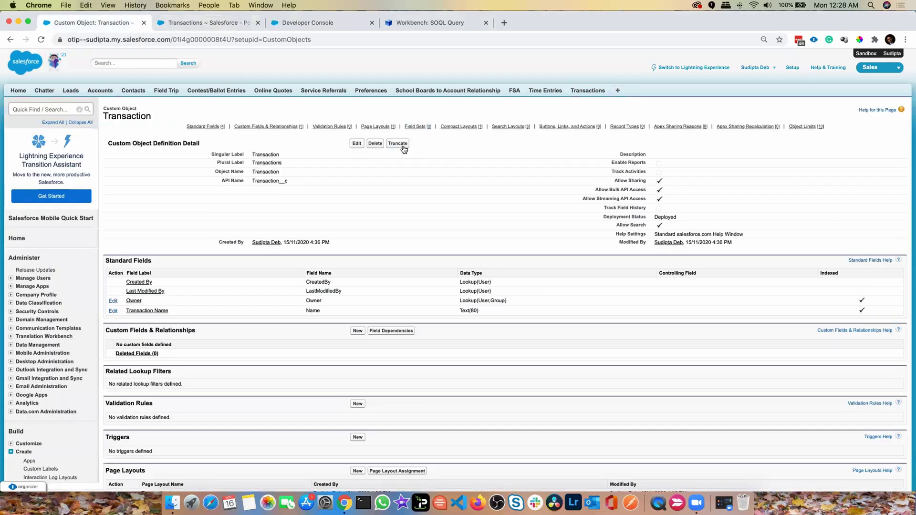
{"action": "double_click", "coordinate": [272, 154]}
{"action": "key", "text": "super+c"}
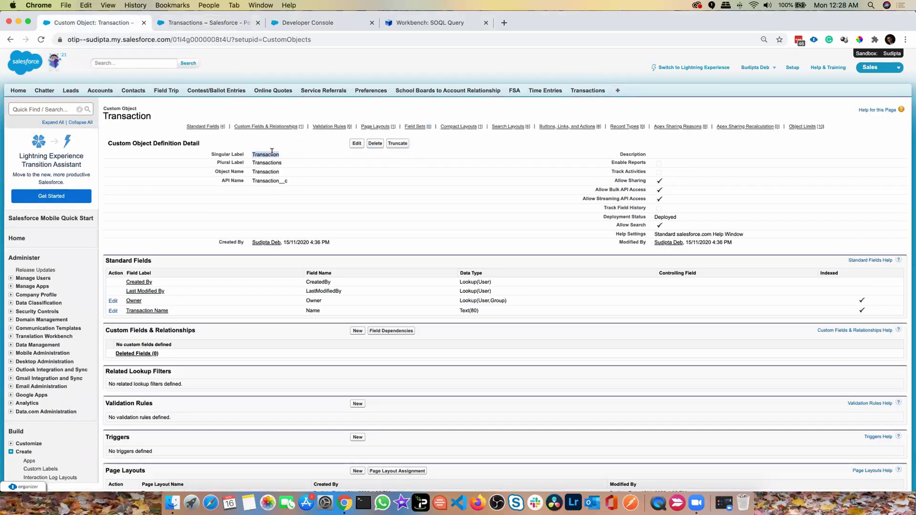
{"action": "left_click", "coordinate": [402, 146]}
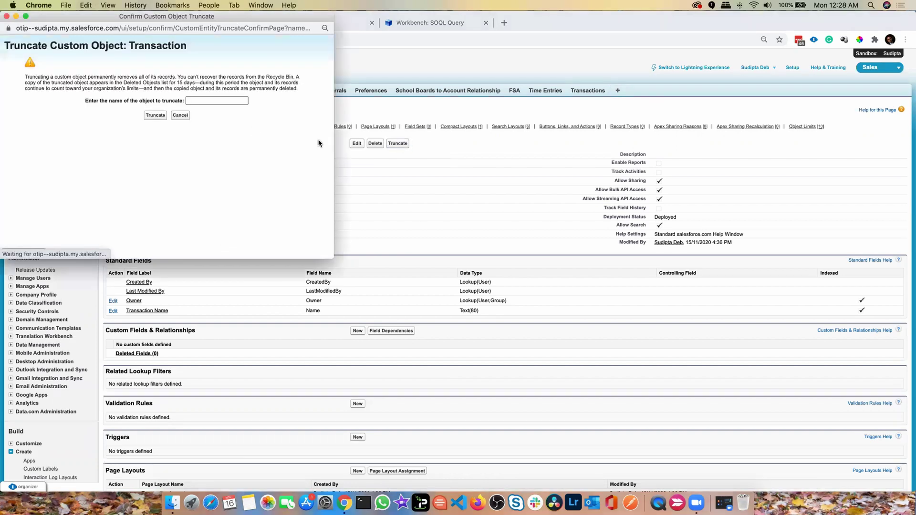
{"action": "left_click", "coordinate": [205, 99]}
{"action": "key", "text": "super+v"}
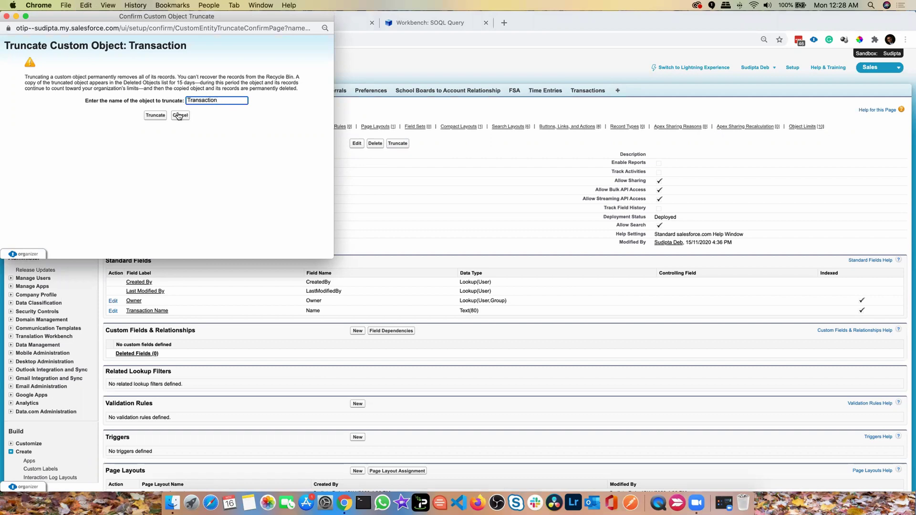
{"action": "left_click", "coordinate": [154, 117]}
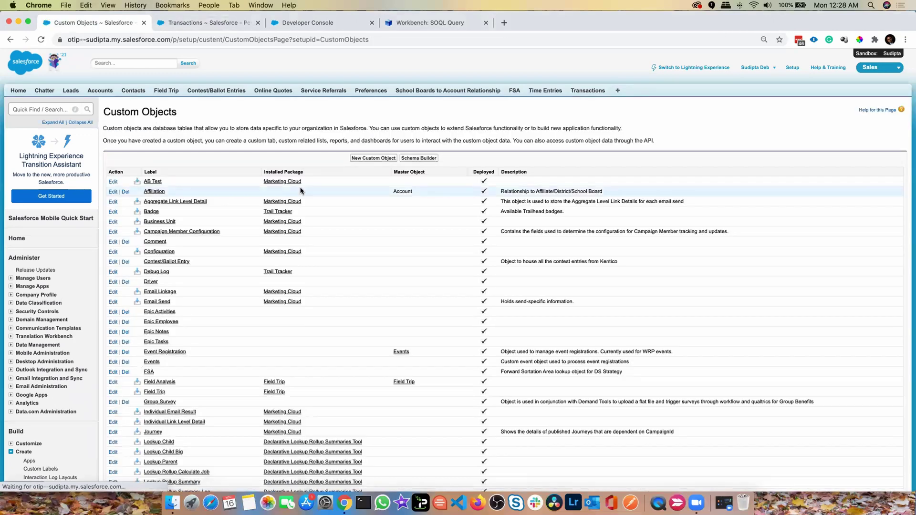
Step: Refresh the Transactions list and rerun the Transaction__c count query in Workbench to check the remaining records
{"action": "left_click", "coordinate": [223, 25]}
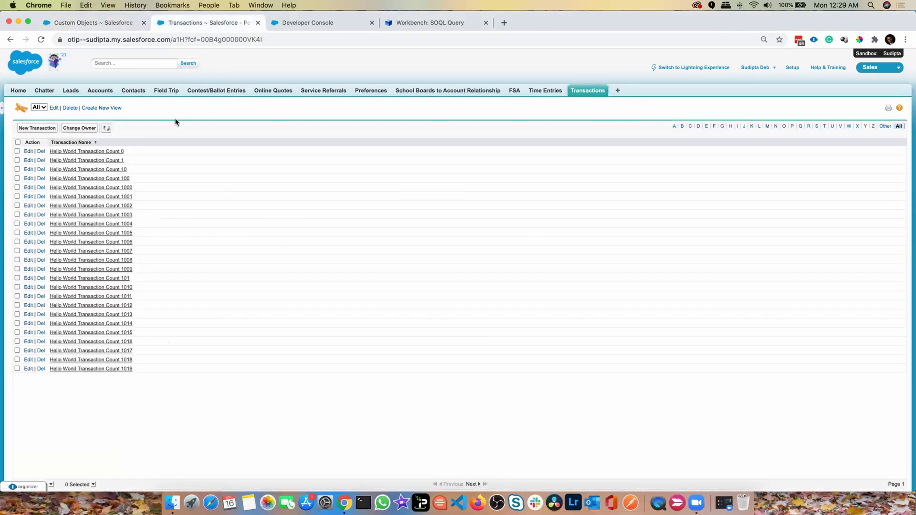
{"action": "left_click", "coordinate": [106, 129]}
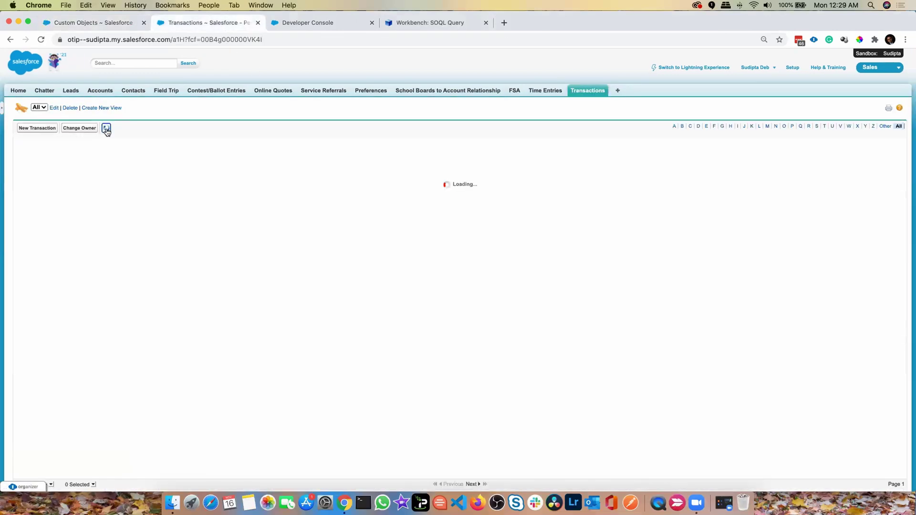
{"action": "left_click", "coordinate": [444, 24]}
{"action": "left_click", "coordinate": [300, 266]}
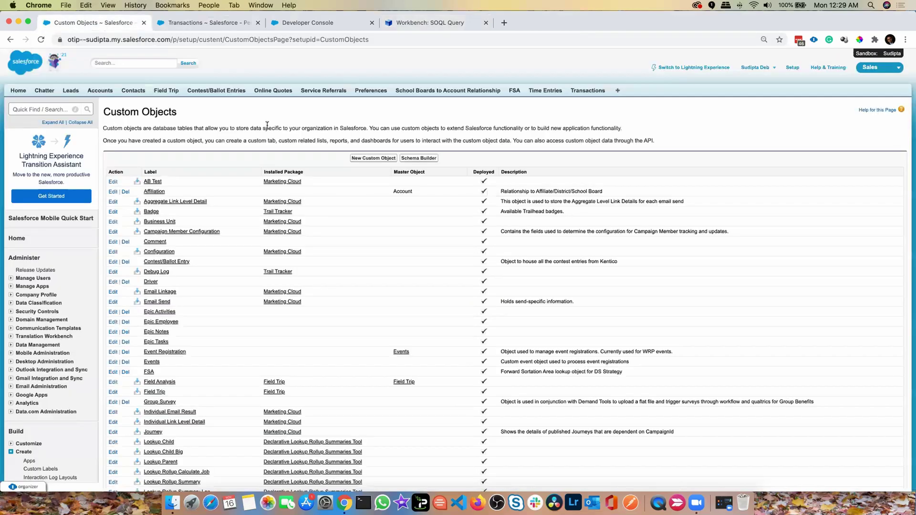
Step: Look through the custom objects list for the Transaction object and its truncated copy
{"action": "scroll", "coordinate": [275, 125], "scroll_direction": "down", "scroll_amount": 15}
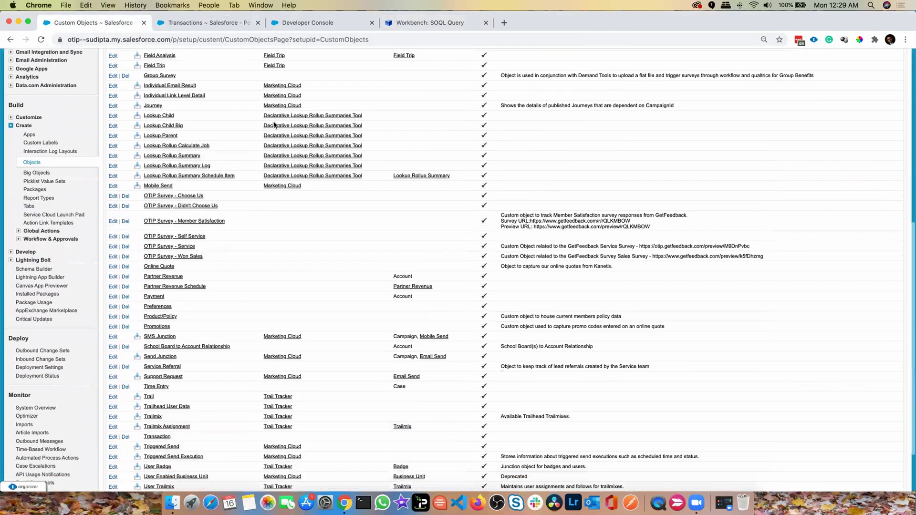
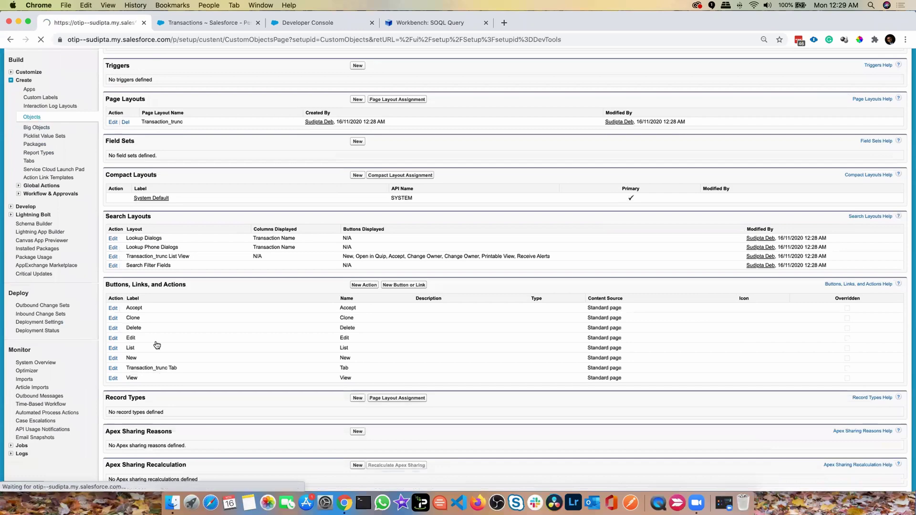
{"action": "scroll", "coordinate": [277, 274], "scroll_direction": "down", "scroll_amount": 15}
{"action": "scroll", "coordinate": [279, 272], "scroll_direction": "down", "scroll_amount": 1}
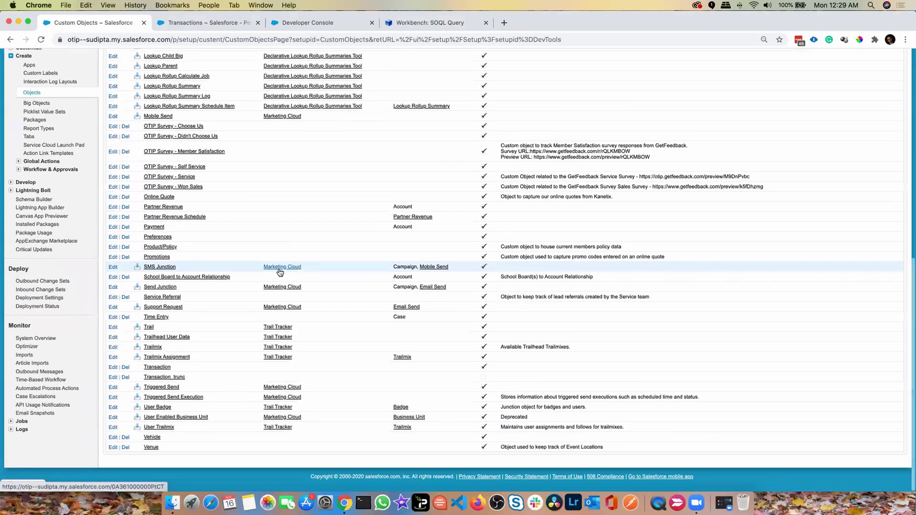
Step: Check the Transaction and Transaction_trunc entries in the custom objects list, and rerun the Transaction__c count query in Workbench
{"action": "left_click_drag", "start_coordinate": [174, 370], "coordinate": [143, 368]}
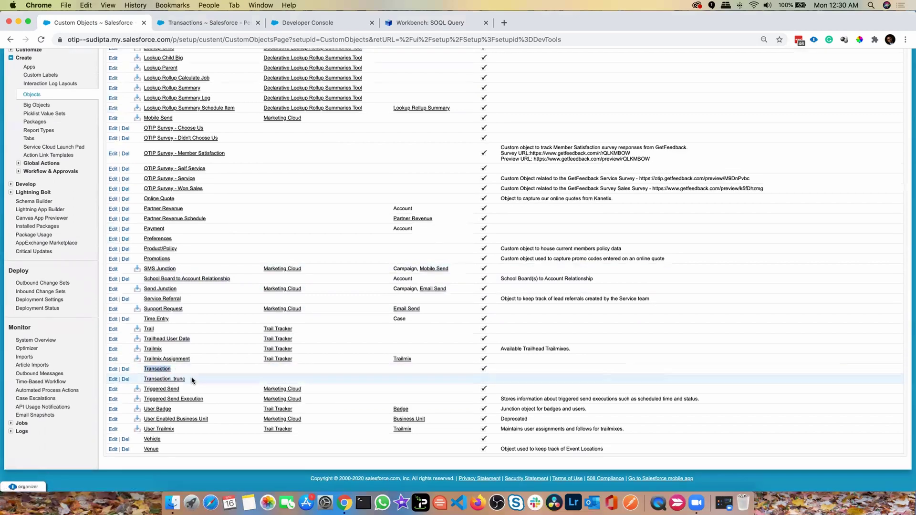
{"action": "double_click", "coordinate": [163, 378]}
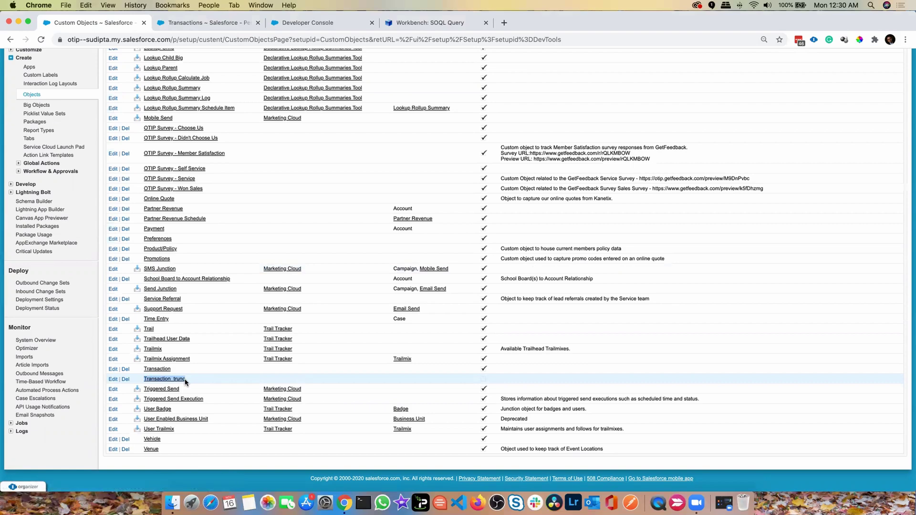
{"action": "left_click", "coordinate": [418, 25]}
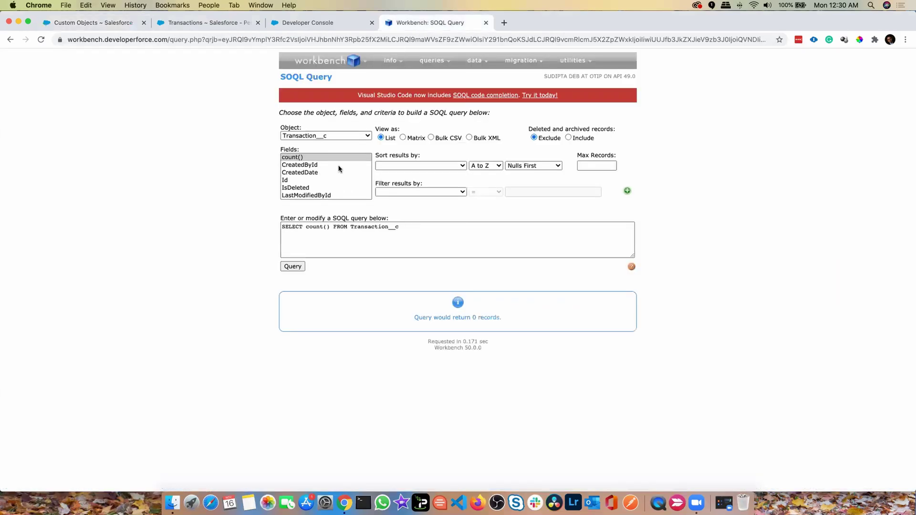
{"action": "left_click", "coordinate": [294, 267]}
{"action": "left_click", "coordinate": [119, 23]}
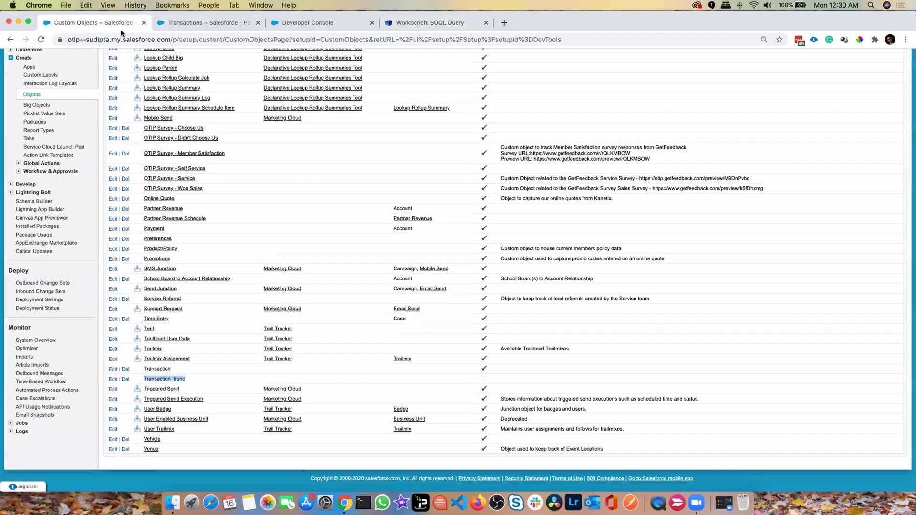
Step: Copy the API name Transaction_trunc__c from its object definition and run SELECT count() FROM Transaction_trunc__c in Workbench
{"action": "left_click", "coordinate": [174, 380]}
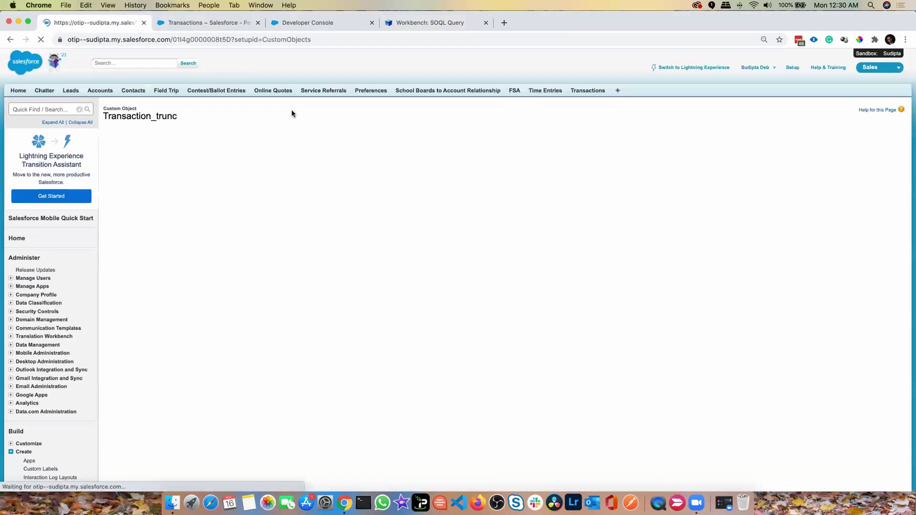
{"action": "double_click", "coordinate": [276, 181]}
{"action": "key", "text": "super+c"}
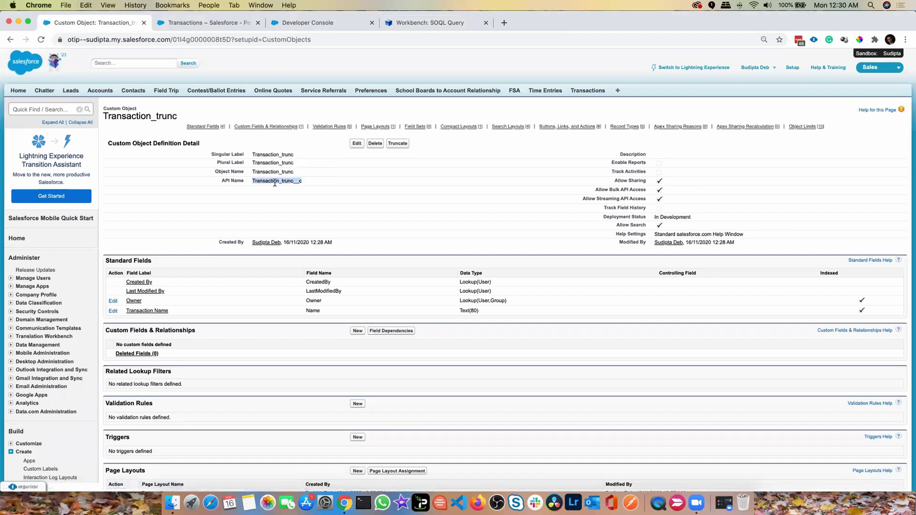
{"action": "left_click", "coordinate": [459, 24]}
{"action": "double_click", "coordinate": [377, 227]}
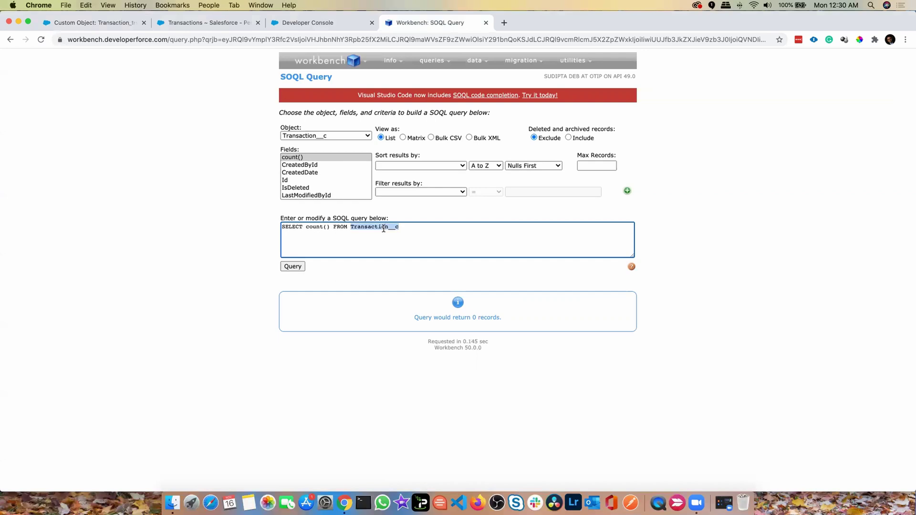
{"action": "key", "text": "super+v"}
{"action": "left_click", "coordinate": [300, 268]}
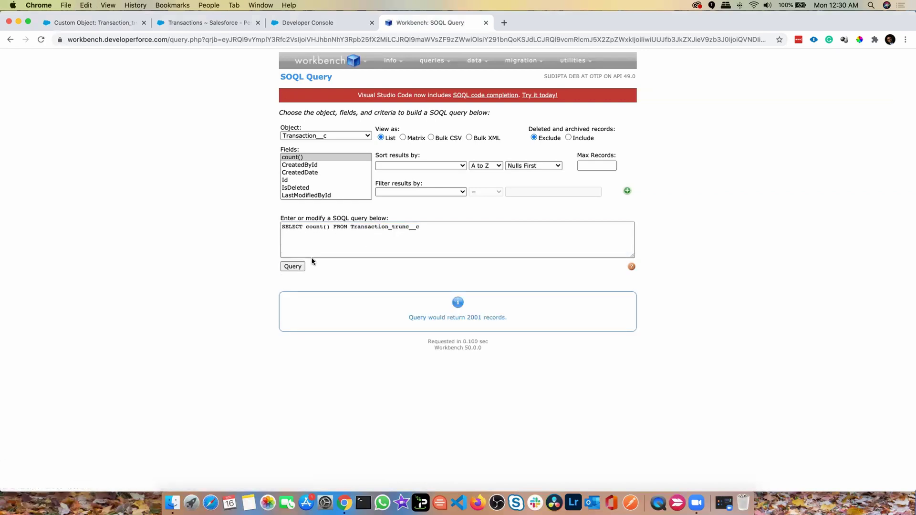
{"action": "double_click", "coordinate": [472, 318]}
{"action": "double_click", "coordinate": [380, 228]}
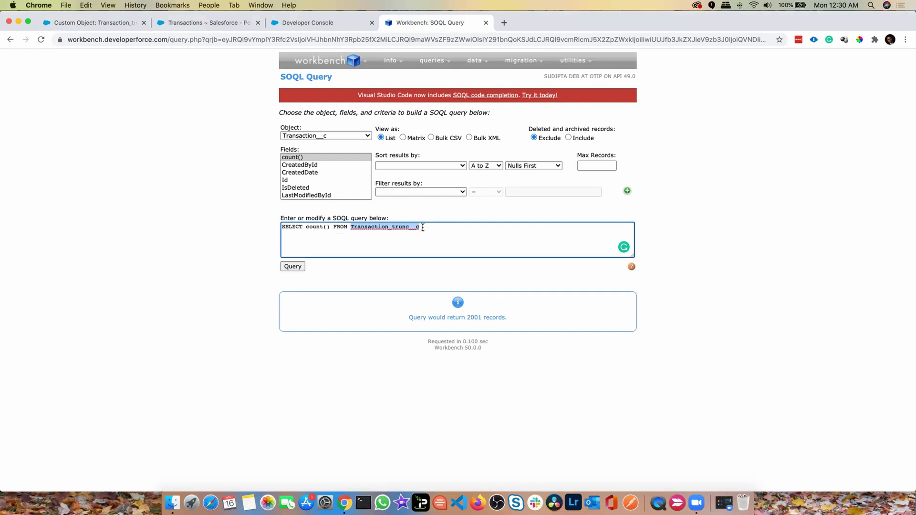
Step: Truncate the Transaction_trunc custom object, giving its copied singular label Transaction_trunc as the name of the object to truncate
{"action": "left_click", "coordinate": [233, 26]}
{"action": "left_click", "coordinate": [91, 22]}
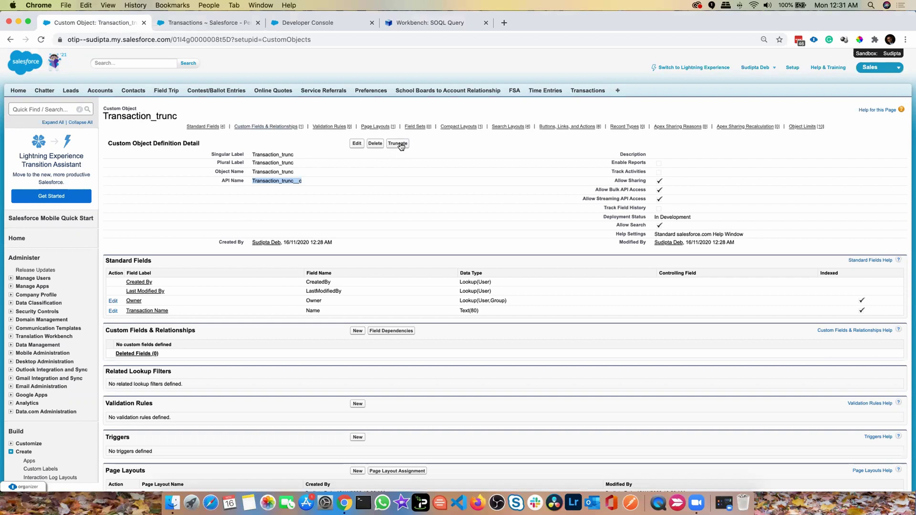
{"action": "double_click", "coordinate": [292, 155]}
{"action": "key", "text": "ctrl+c"}
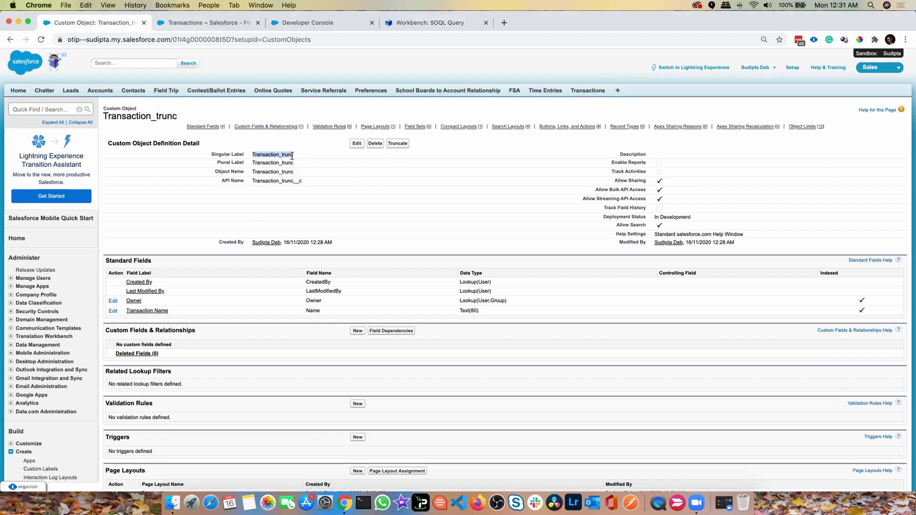
{"action": "left_click", "coordinate": [405, 144]}
{"action": "key", "text": "ctrl+v"}
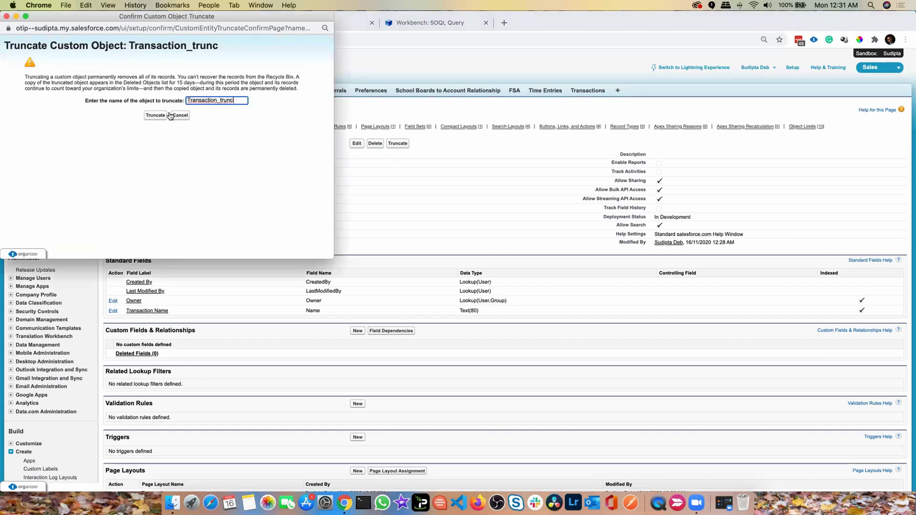
{"action": "left_click", "coordinate": [155, 115]}
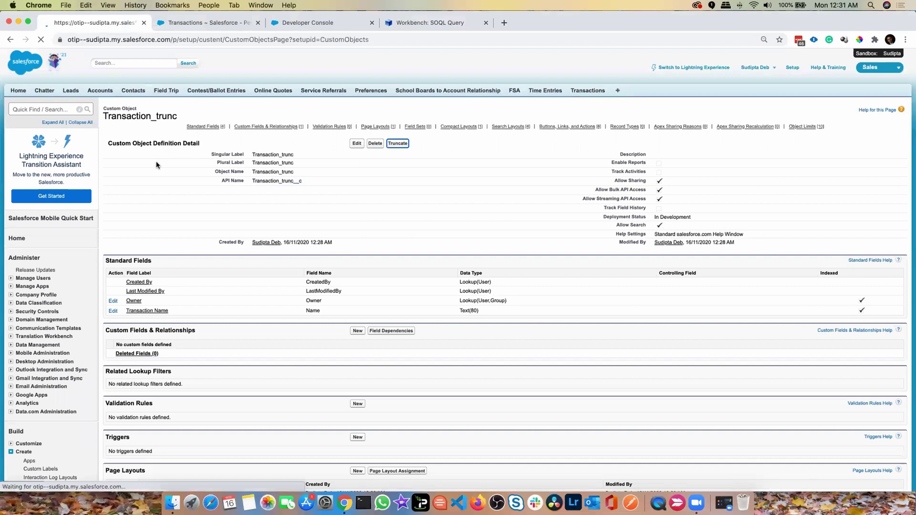
Step: Rerun the Transaction_trunc__c count query in Workbench to check the remaining records, and return to the Salesforce custom objects list
{"action": "left_click", "coordinate": [427, 24]}
{"action": "left_click", "coordinate": [290, 266]}
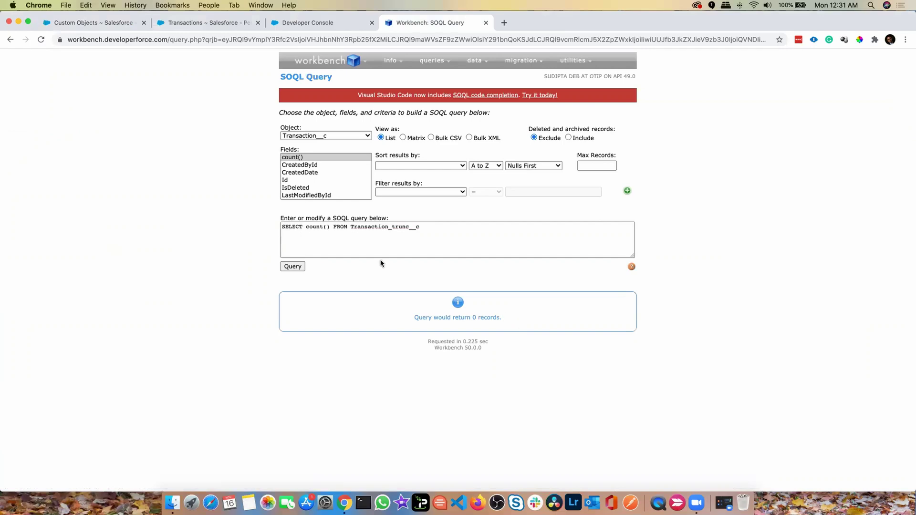
{"action": "left_click", "coordinate": [94, 24]}
Step: Undelete the Transaction_trunc_trunc custom object from the deleted objects list and acknowledge the restore notice
{"action": "scroll", "coordinate": [205, 305], "scroll_direction": "down", "scroll_amount": 15}
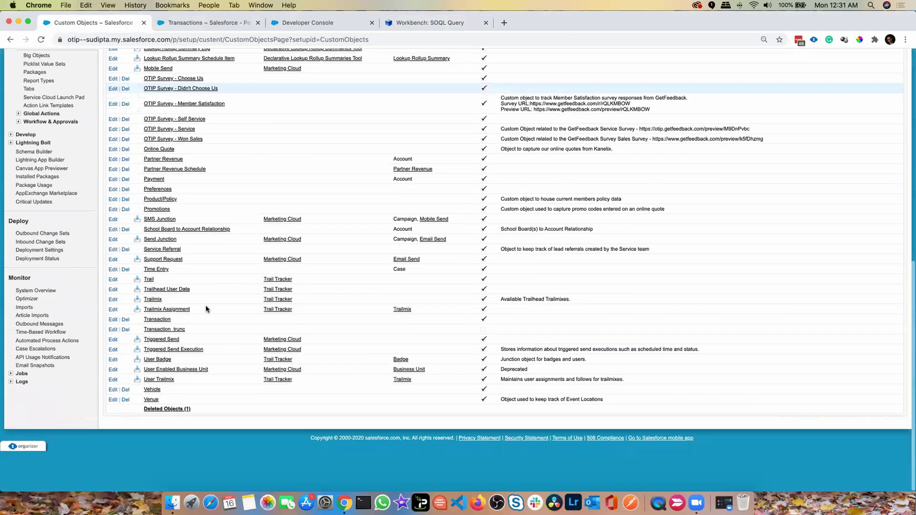
{"action": "left_click", "coordinate": [181, 450]}
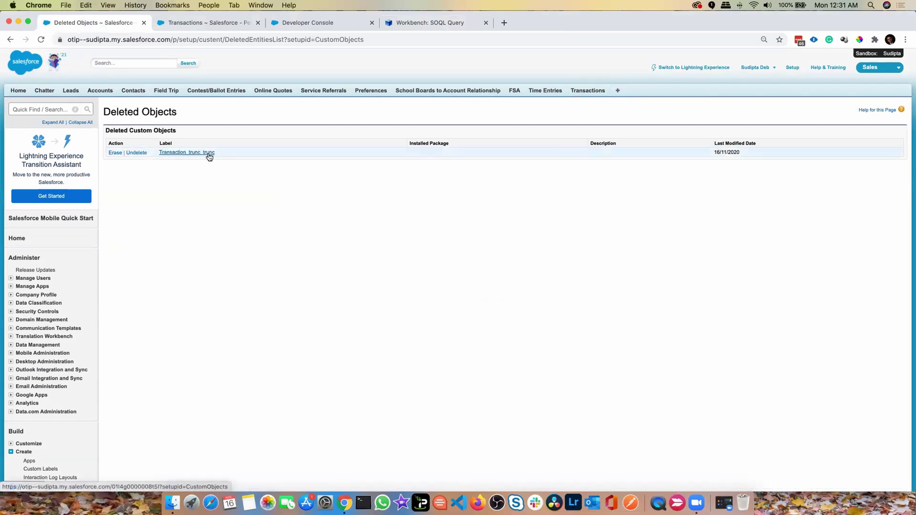
{"action": "left_click", "coordinate": [138, 153]}
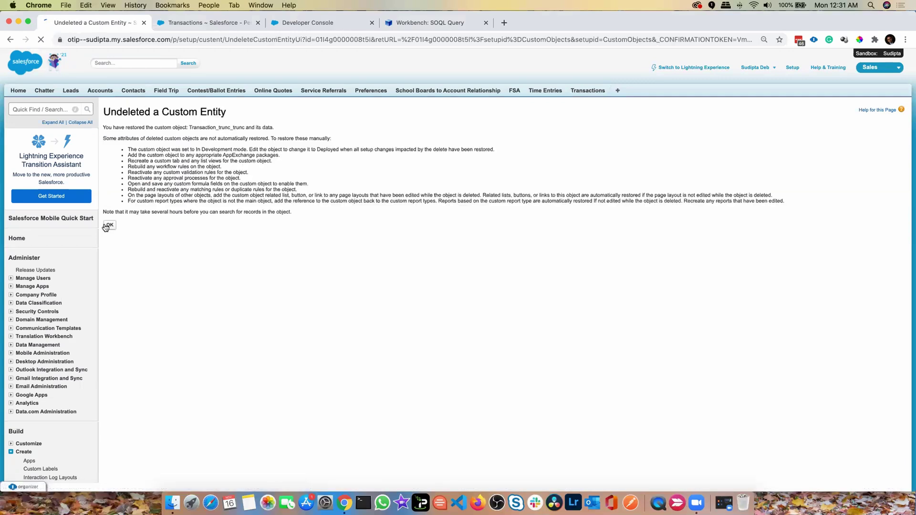
{"action": "left_click", "coordinate": [110, 225]}
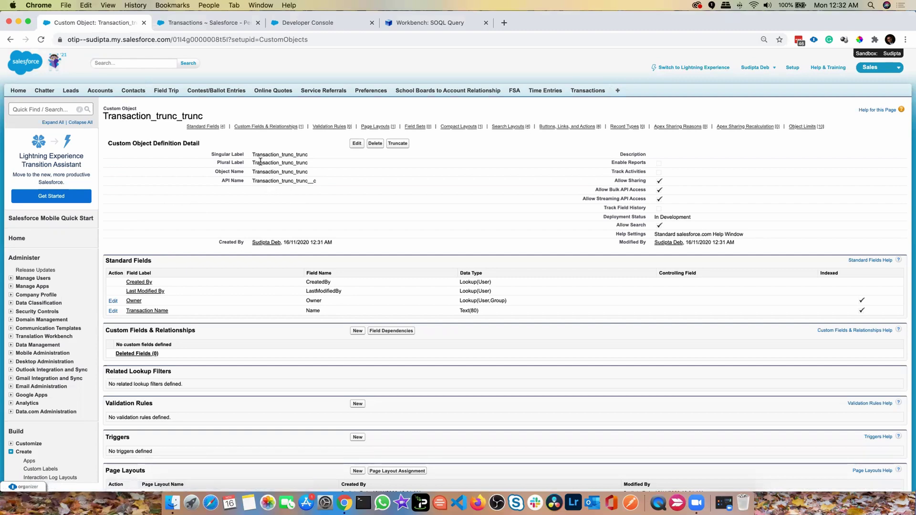
Step: Copy the restored object's label and run SELECT count() FROM Transaction_trunc_trunc__c in Workbench
{"action": "left_click_drag", "start_coordinate": [309, 162], "coordinate": [252, 163]}
{"action": "key", "text": "super+c"}
{"action": "left_click", "coordinate": [436, 24]}
{"action": "left_click_drag", "start_coordinate": [419, 228], "coordinate": [350, 228]}
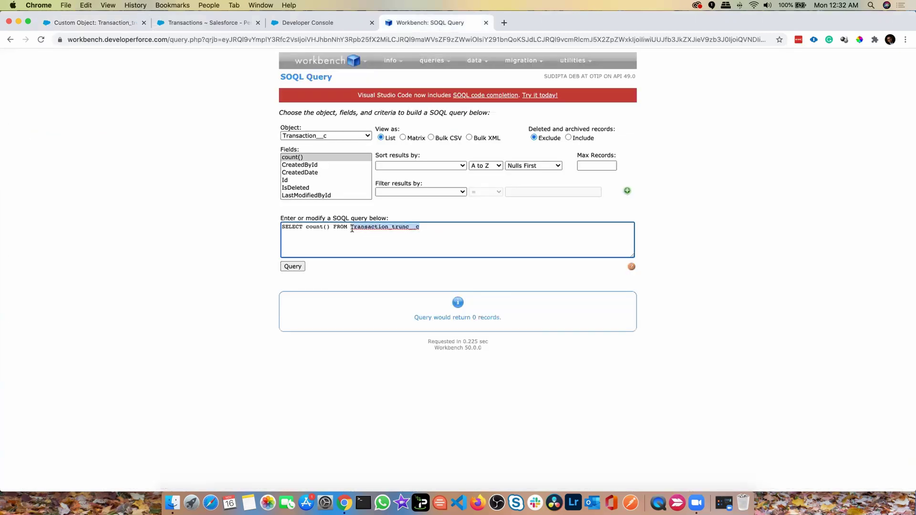
{"action": "key", "text": "super+v"}
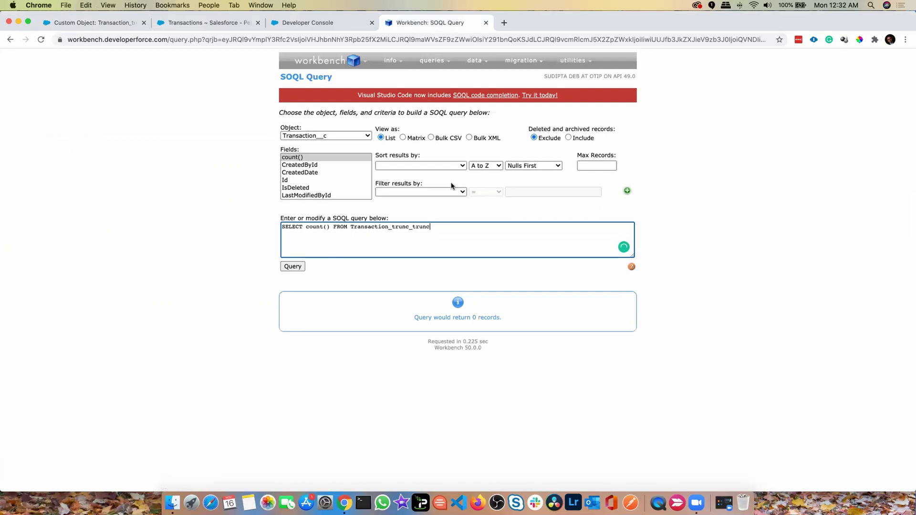
{"action": "left_click", "coordinate": [295, 266]}
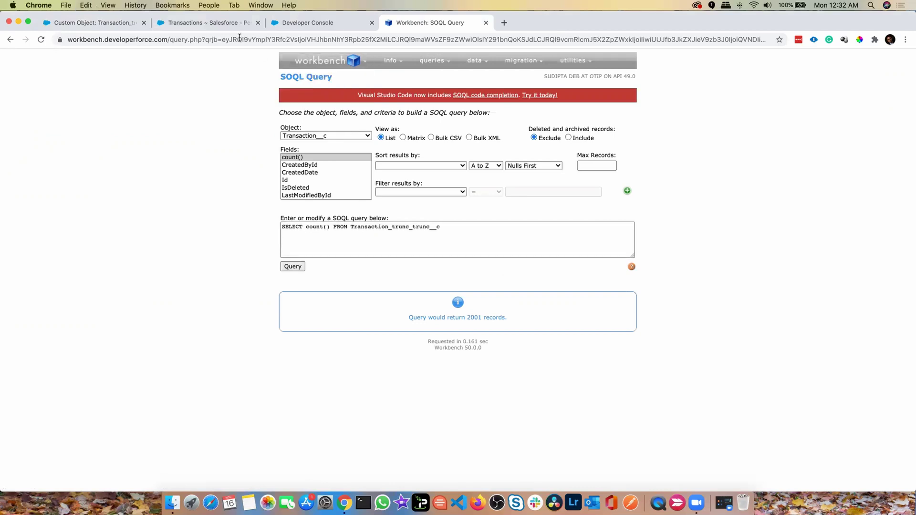
Step: Truncate the Transaction_trunc_trunc custom object, giving its copied singular label as the name of the object to truncate
{"action": "left_click", "coordinate": [228, 24]}
{"action": "left_click", "coordinate": [127, 24]}
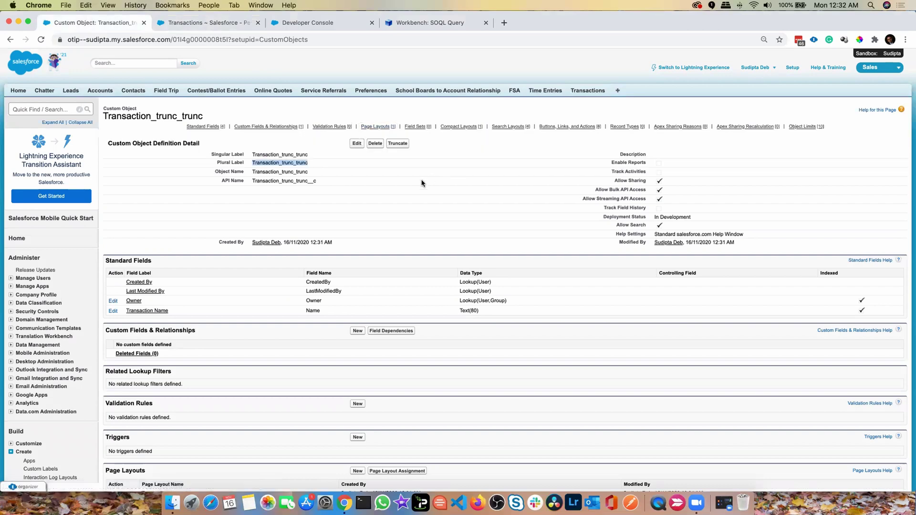
{"action": "double_click", "coordinate": [293, 153]}
{"action": "key", "text": "super+c"}
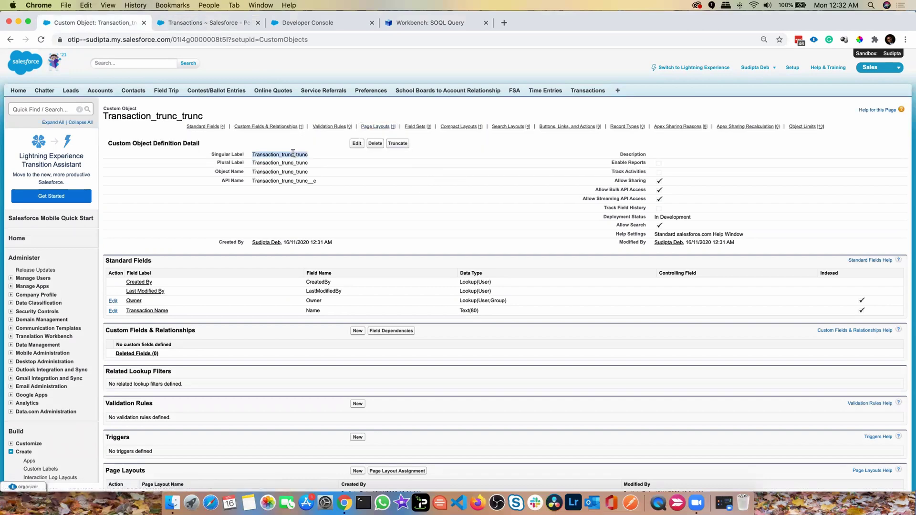
{"action": "left_click", "coordinate": [398, 143]}
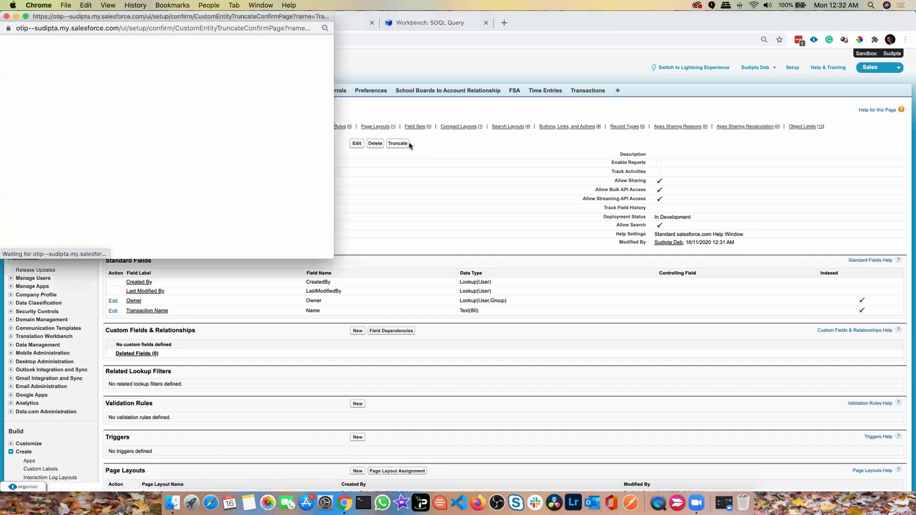
{"action": "left_click", "coordinate": [233, 101]}
{"action": "key", "text": "super+v"}
{"action": "left_click", "coordinate": [155, 115]}
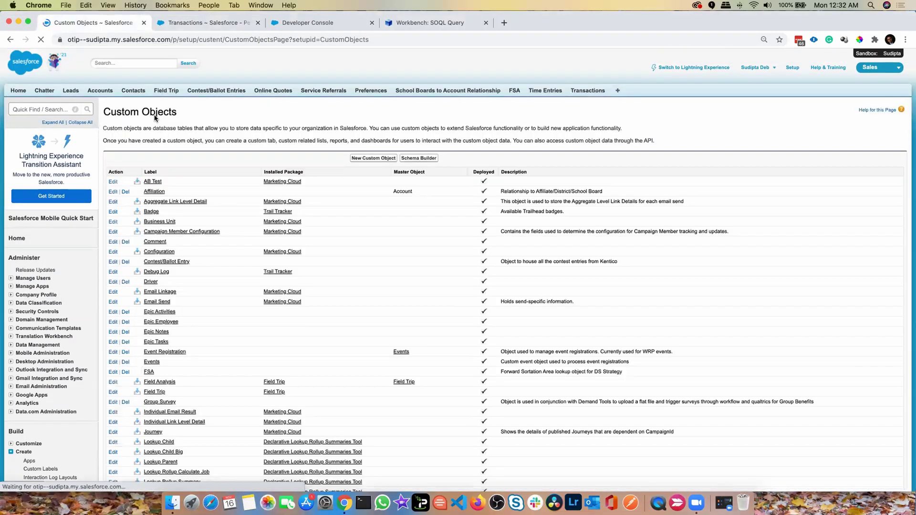
Step: Permanently erase the Transaction_trunc_trunc_trunc custom object from the deleted objects list, accepting the permanent deletion
{"action": "scroll", "coordinate": [243, 219], "scroll_direction": "down", "scroll_amount": 15}
{"action": "left_click", "coordinate": [178, 449]}
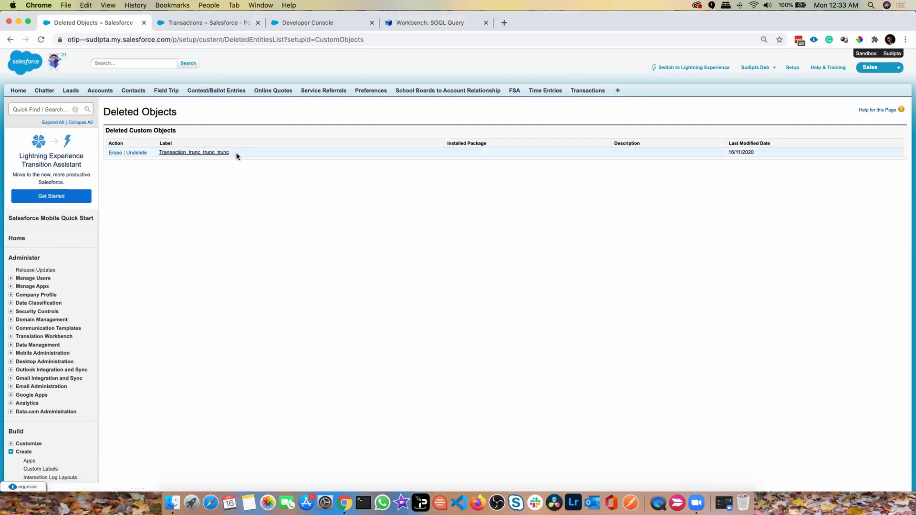
{"action": "left_click", "coordinate": [115, 154]}
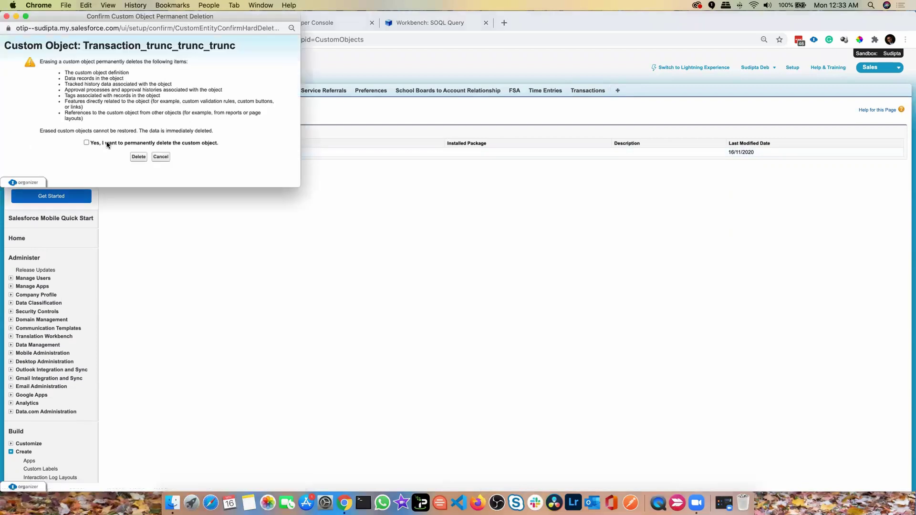
{"action": "left_click", "coordinate": [86, 142]}
{"action": "left_click", "coordinate": [138, 156]}
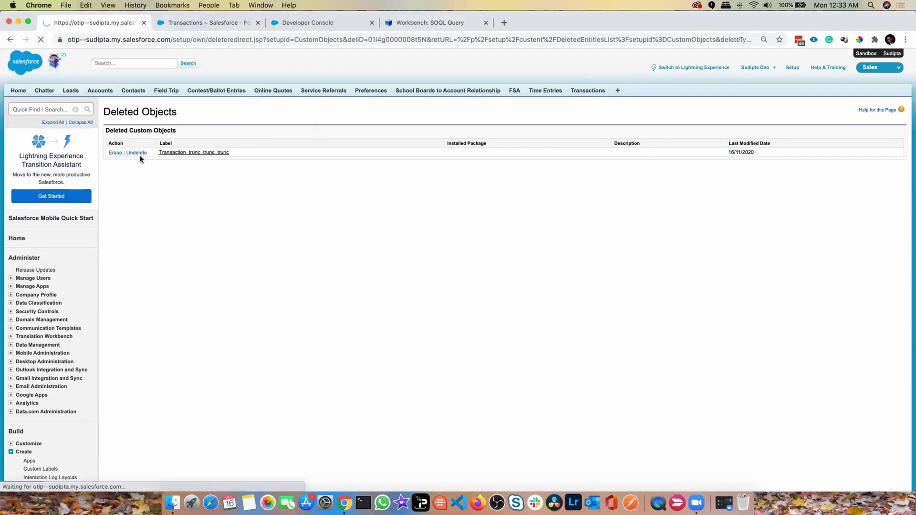
Step: Reopen the custom objects list and check the remaining Transaction entries and the end of the list for deleted objects
{"action": "scroll", "coordinate": [109, 302], "scroll_direction": "down", "scroll_amount": 10}
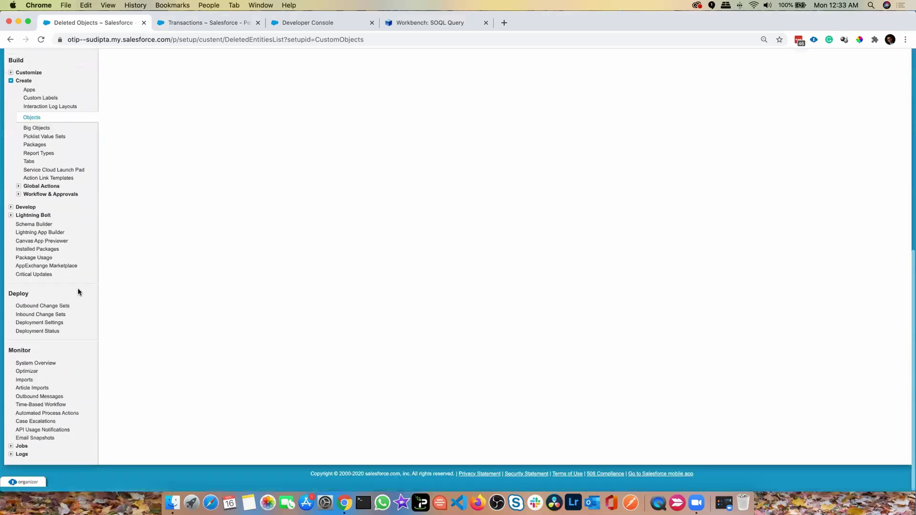
{"action": "left_click", "coordinate": [33, 125]}
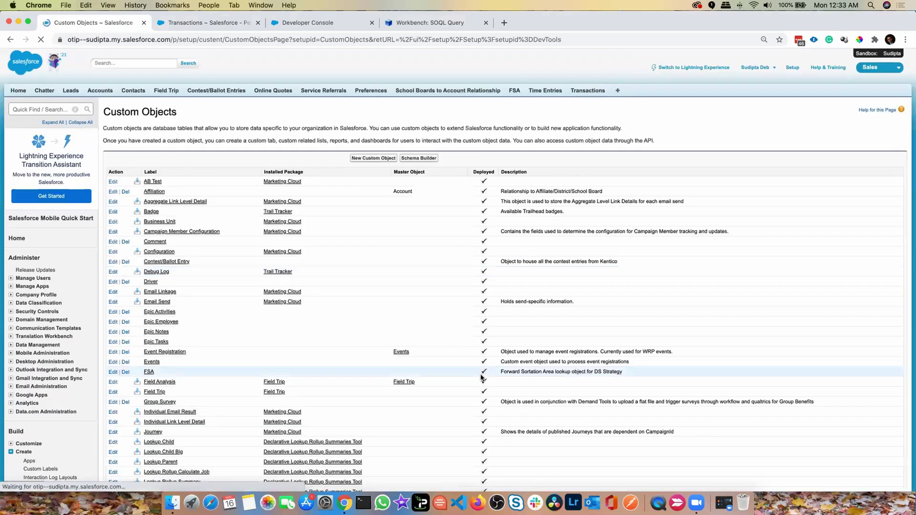
{"action": "scroll", "coordinate": [477, 377], "scroll_direction": "down", "scroll_amount": 10}
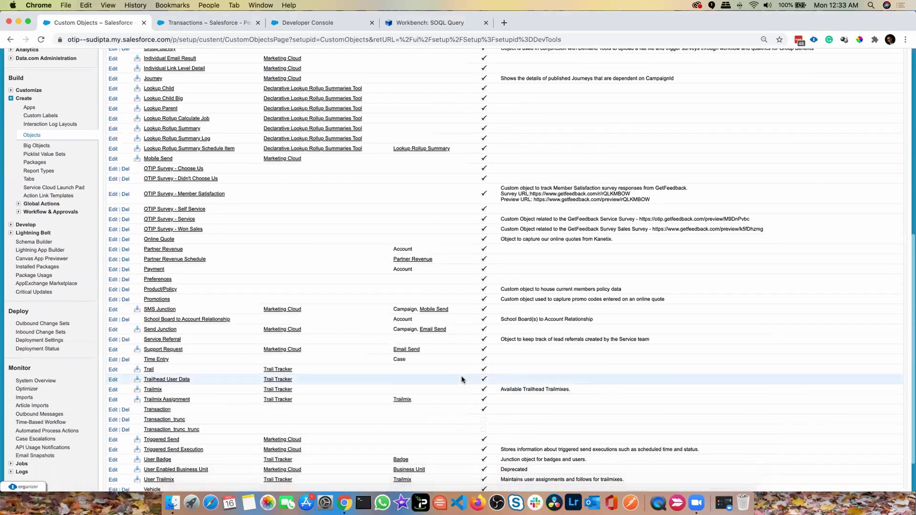
{"action": "scroll", "coordinate": [461, 380], "scroll_direction": "down", "scroll_amount": 3}
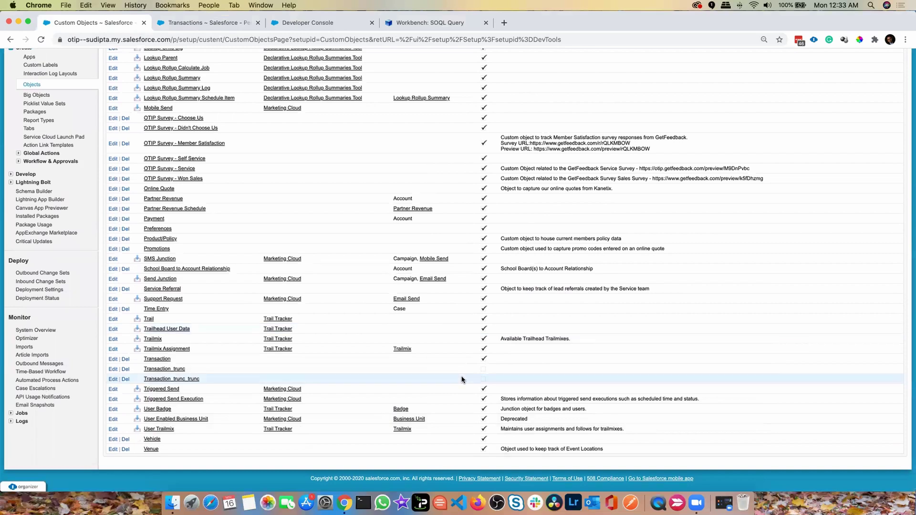